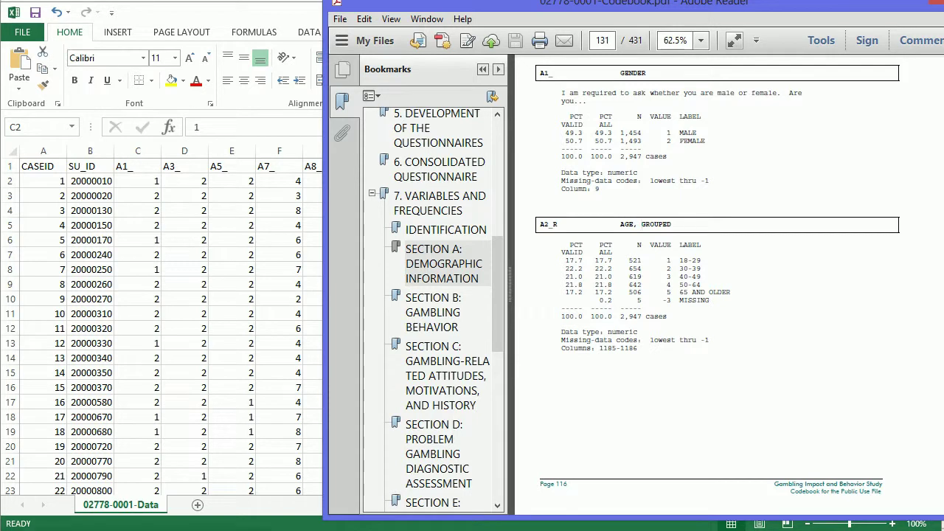
# Step: Switch to the gambling.csv workbook and check how far the case records extend, from the first CASEID to the last
pyautogui.hotkey('alt', 'Tab')
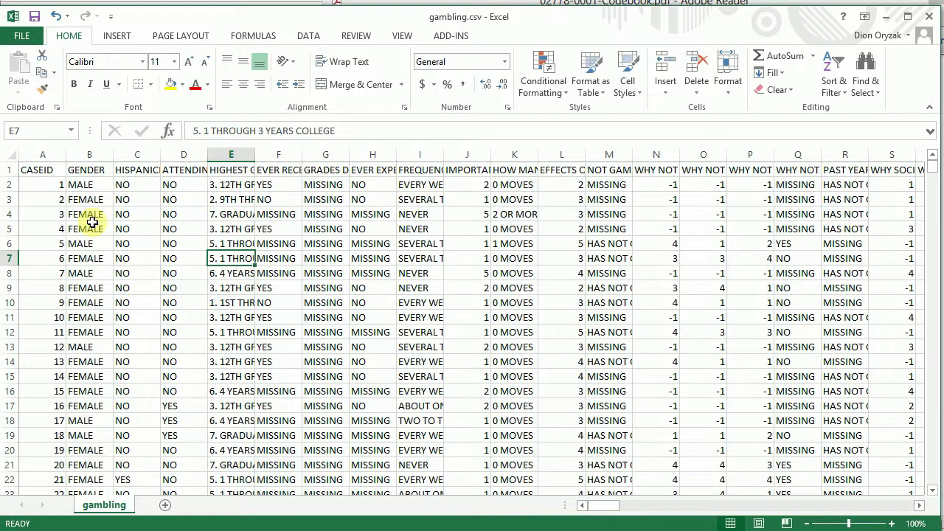
pyautogui.moveTo(47, 225); pyautogui.dragTo(192, 227)
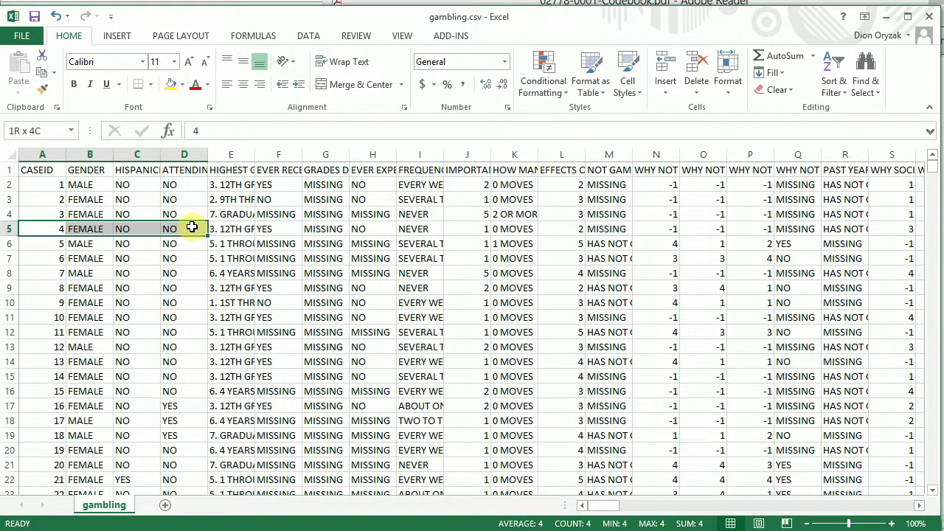
pyautogui.click(29, 187)
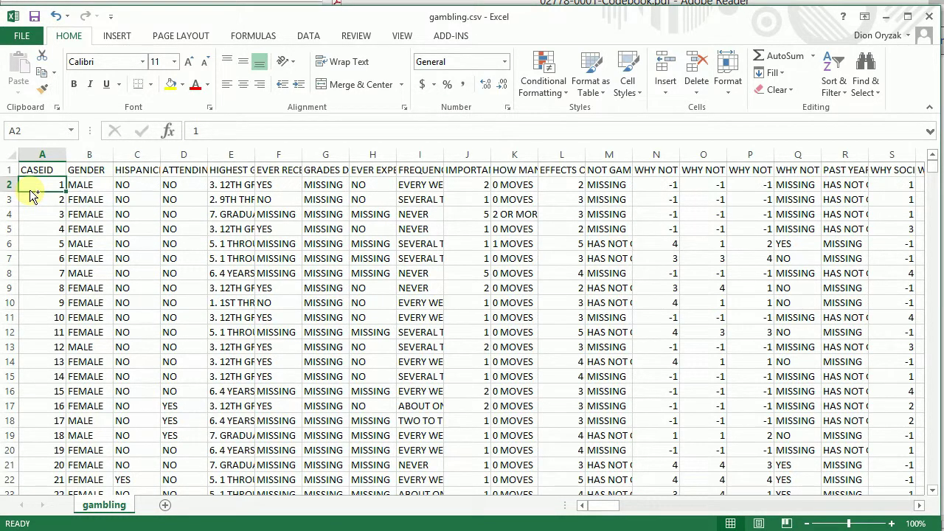
pyautogui.hotkey('ctrl', 'Down')
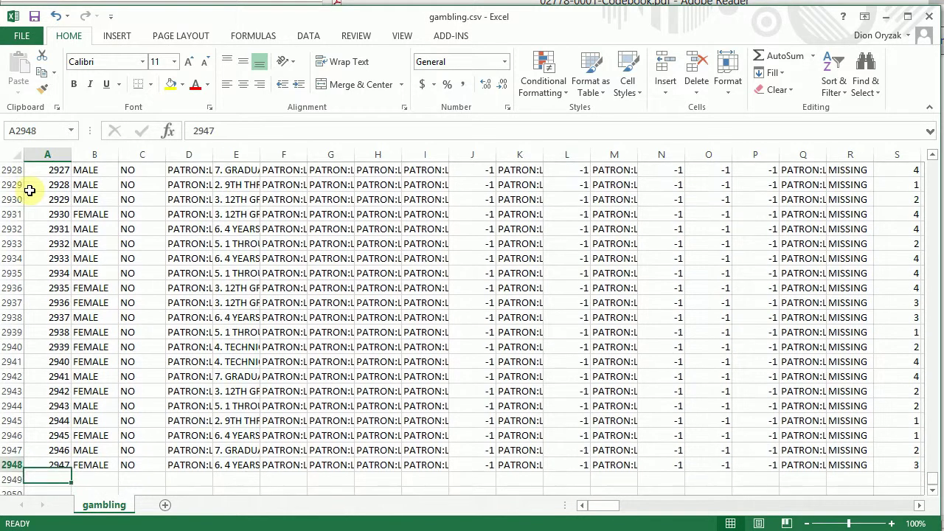
pyautogui.hotkey('ctrl', 'Up')
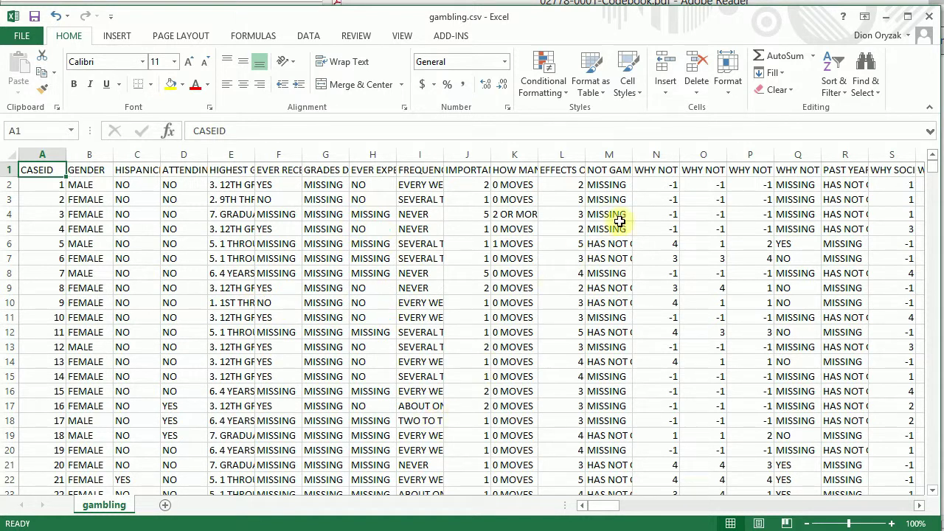
# Step: Read through the survey question headers in row 1, from the reasons for not gambling across to the bankruptcy questions
pyautogui.moveTo(618, 217); pyautogui.dragTo(711, 220)
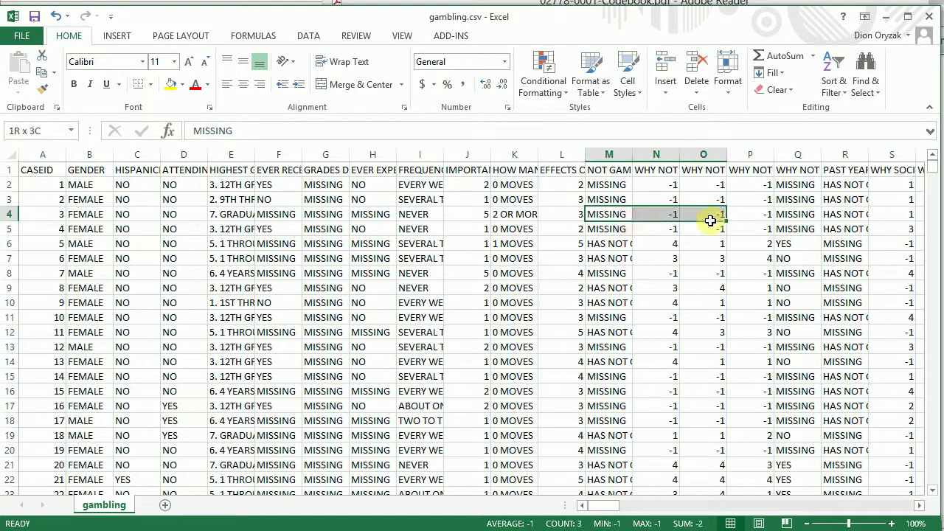
pyautogui.click(573, 170)
pyautogui.press('Right')
pyautogui.press('Right')
pyautogui.press('Right')
pyautogui.press('Right')
pyautogui.press('Right')
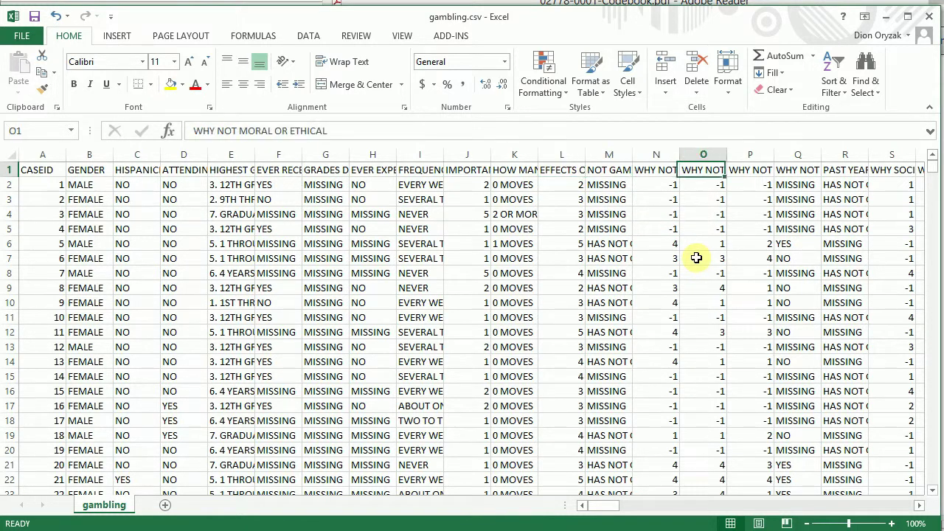
pyautogui.press('Right')
pyautogui.press('Right')
pyautogui.press('Right')
pyautogui.press('Right')
pyautogui.press('Right')
pyautogui.press('Right')
pyautogui.press('Right')
pyautogui.press('Right')
pyautogui.press('Right')
pyautogui.press('Right')
pyautogui.press('Right')
pyautogui.press('Right')
pyautogui.press('Right')
pyautogui.press('Right')
pyautogui.press('Right')
pyautogui.press('Right')
pyautogui.press('Right')
pyautogui.press('Right')
pyautogui.press('Right')
pyautogui.press('Right')
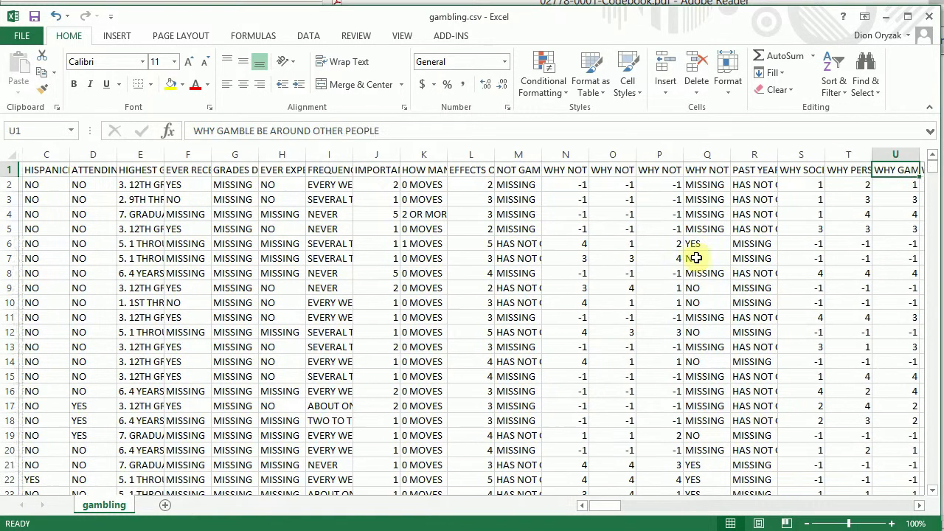
pyautogui.press('Right')
pyautogui.press('Right')
pyautogui.press('Right')
pyautogui.press('Right')
pyautogui.press('Right')
pyautogui.press('Right')
pyautogui.press('Right')
pyautogui.press('Right')
pyautogui.press('Right')
pyautogui.press('Right')
pyautogui.press('Right')
pyautogui.press('Right')
pyautogui.press('Right')
pyautogui.press('Right')
pyautogui.press('Right')
pyautogui.press('Right')
pyautogui.press('Right')
pyautogui.press('Right')
pyautogui.press('Right')
pyautogui.press('Right')
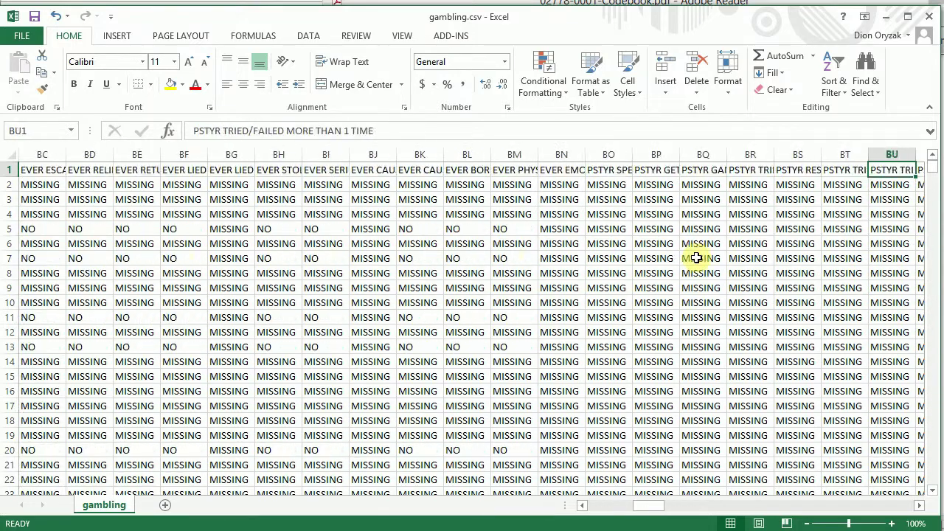
pyautogui.press('Right')
pyautogui.press('Right')
pyautogui.press('Right')
pyautogui.press('Right')
pyautogui.press('Right')
pyautogui.press('Right')
pyautogui.press('Right')
pyautogui.press('Right')
pyautogui.press('Right')
pyautogui.press('Right')
pyautogui.press('Right')
pyautogui.press('Right')
pyautogui.press('Right')
pyautogui.press('Right')
pyautogui.press('Right')
pyautogui.press('Right')
pyautogui.press('Right')
pyautogui.press('Right')
pyautogui.press('Right')
pyautogui.press('Right')
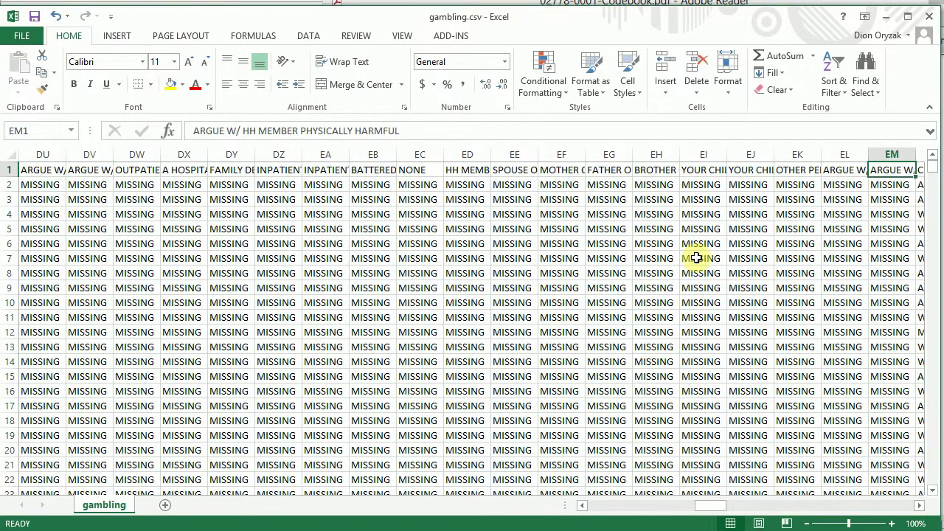
pyautogui.press('Right')
pyautogui.press('Right')
pyautogui.press('Right')
pyautogui.press('Right')
pyautogui.press('Right')
pyautogui.press('Right')
pyautogui.press('Right')
pyautogui.press('Right')
pyautogui.press('Right')
pyautogui.press('Right')
pyautogui.press('Right')
pyautogui.press('Right')
pyautogui.press('Right')
pyautogui.press('Right')
pyautogui.press('Right')
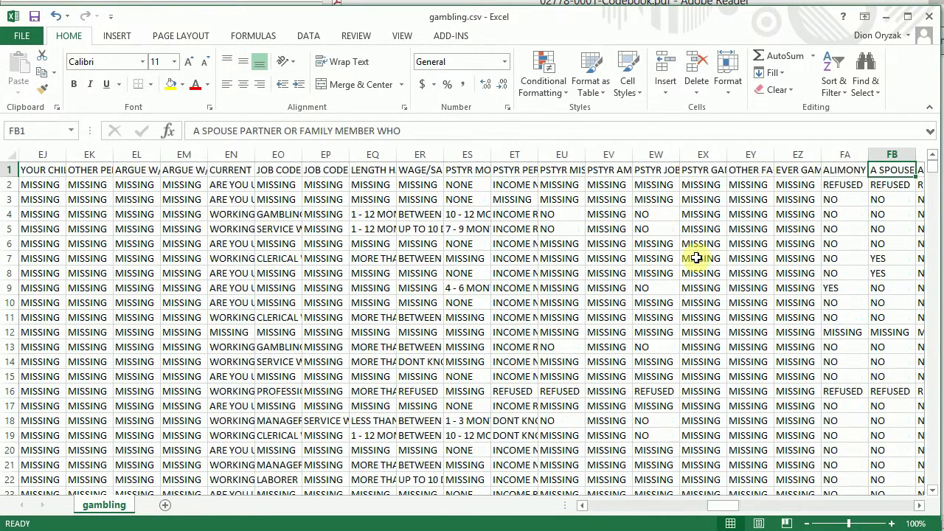
pyautogui.press('Right')
pyautogui.press('Right')
pyautogui.press('Right')
pyautogui.press('Right')
pyautogui.press('Right')
pyautogui.press('Right')
pyautogui.press('Right')
pyautogui.press('Right')
pyautogui.press('Right')
pyautogui.press('Right')
pyautogui.press('Right')
pyautogui.press('Right')
pyautogui.press('Right')
pyautogui.press('Right')
pyautogui.press('Right')
pyautogui.press('Right')
pyautogui.press('Right')
pyautogui.press('Right')
pyautogui.press('Right')
pyautogui.press('Right')
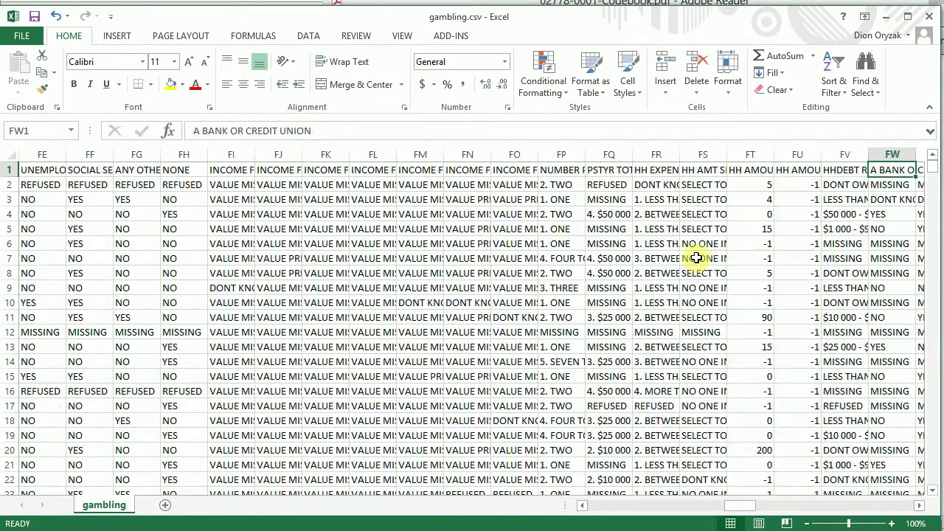
pyautogui.press('Right')
pyautogui.press('Left')
pyautogui.press('Left')
pyautogui.press('Left')
pyautogui.press('Left')
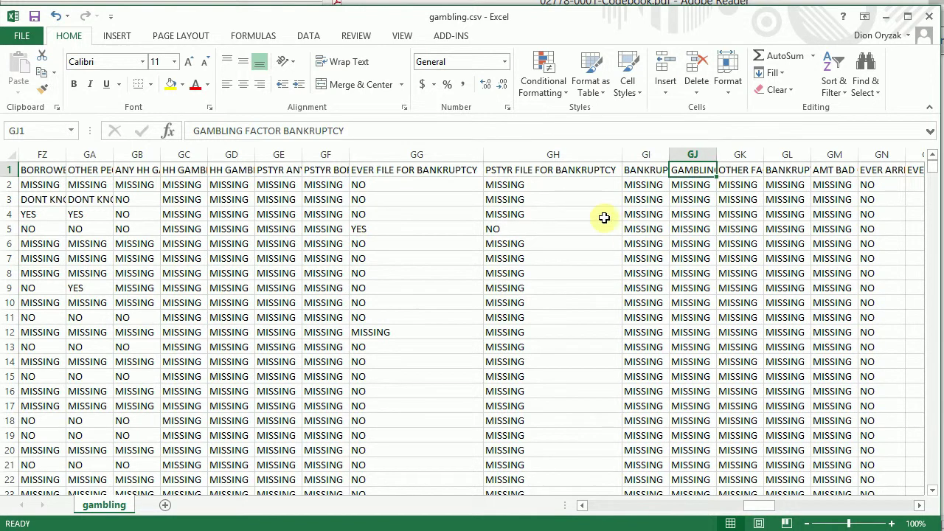
# Step: Compare the responses in the EVER FILE FOR BANKRUPTCY and PSTYR FILE FOR BANKRUPTCY columns
pyautogui.moveTo(558, 171); pyautogui.dragTo(580, 392)
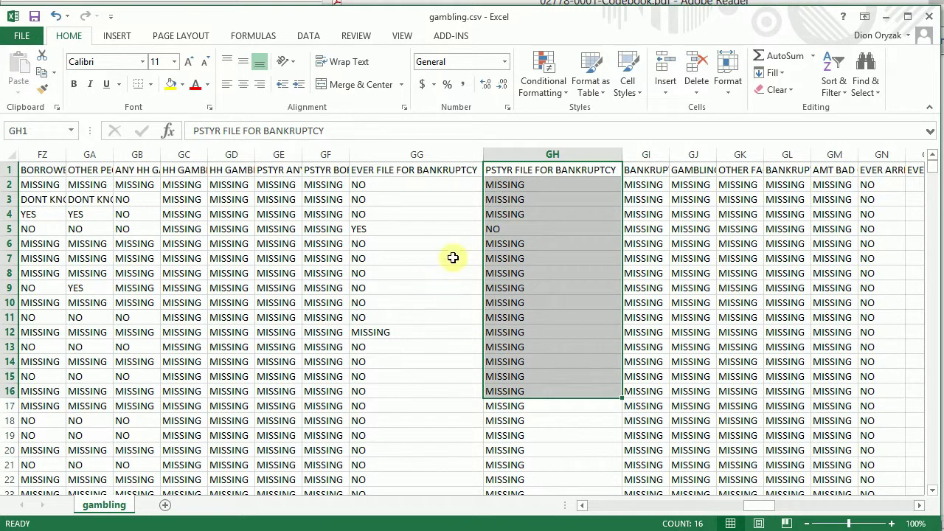
pyautogui.moveTo(417, 171)
pyautogui.mouseDown()
pyautogui.moveTo(418, 450)
pyautogui.moveTo(419, 157)
pyautogui.mouseUp()
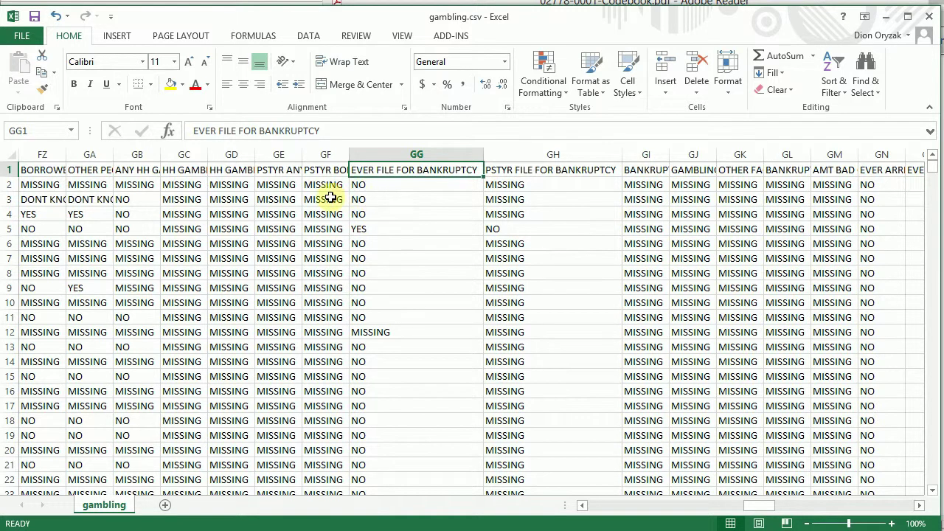
pyautogui.click(393, 213)
pyautogui.click(535, 201)
pyautogui.click(432, 185)
pyautogui.click(531, 181)
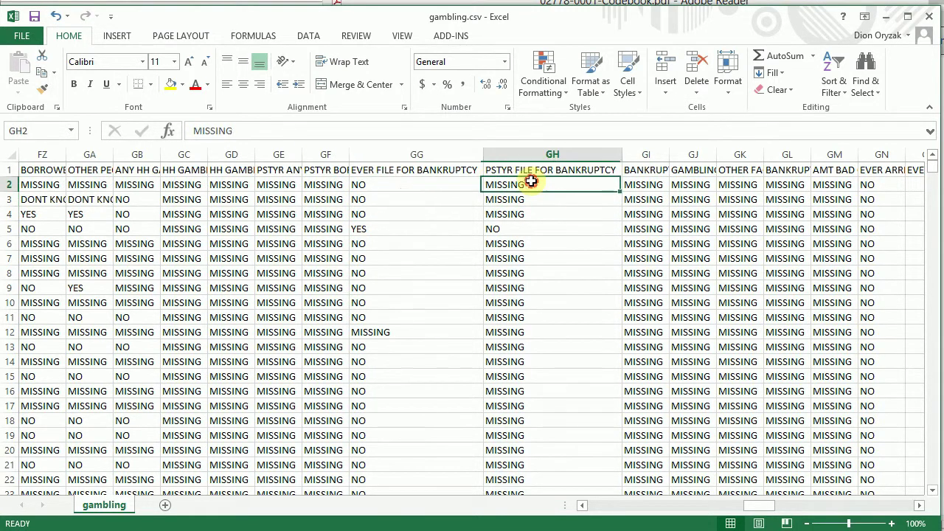
pyautogui.click(401, 186)
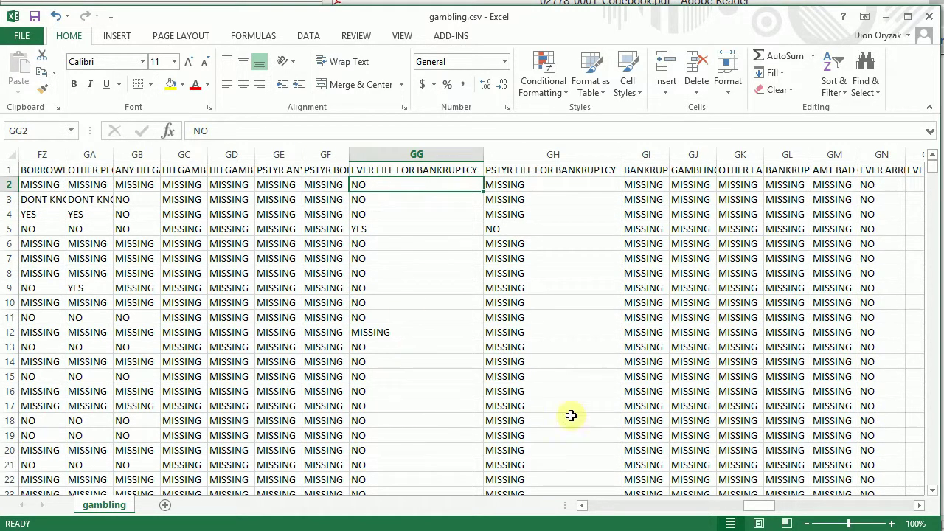
# Step: Examine the #GAMBLING PROBLEMS:LIFETIME and #GAMBLING PROBLEMS:PAST YEAR columns near the end of the data
pyautogui.moveTo(759, 505); pyautogui.dragTo(862, 509)
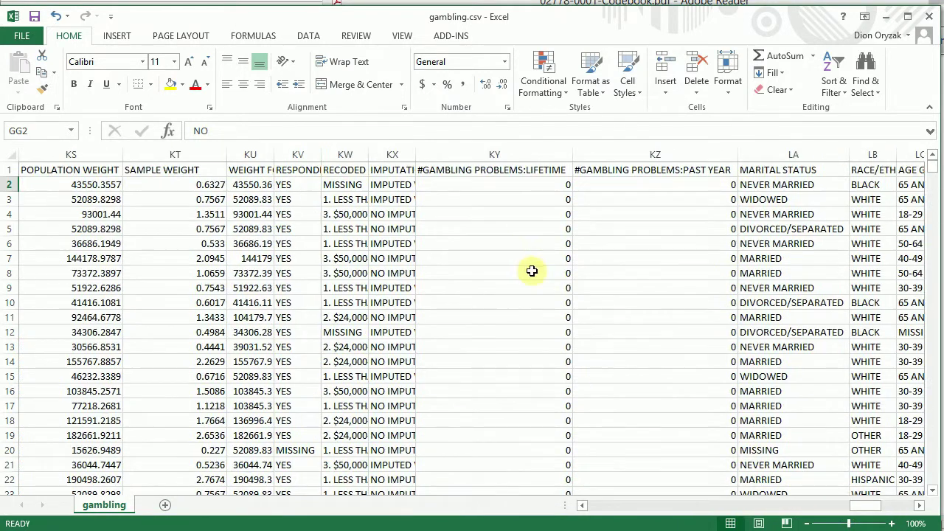
pyautogui.click(512, 243)
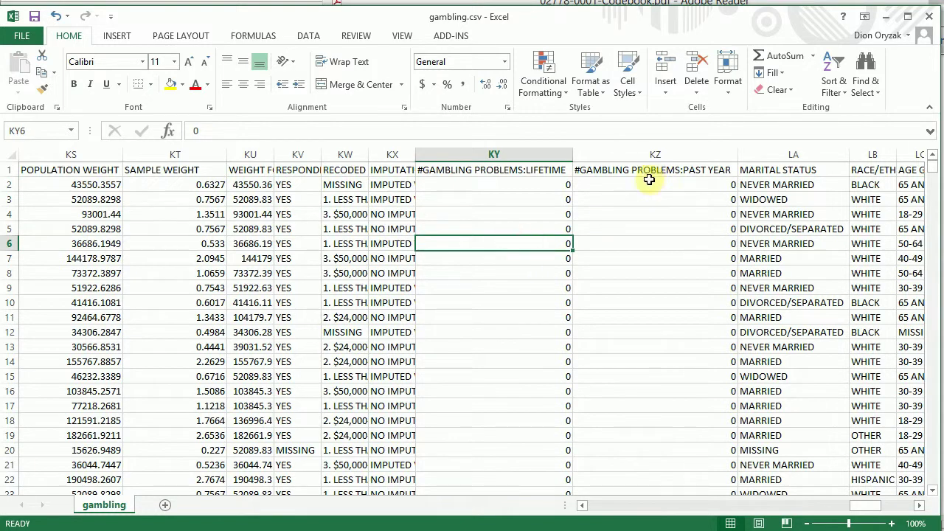
pyautogui.moveTo(644, 169); pyautogui.dragTo(655, 359)
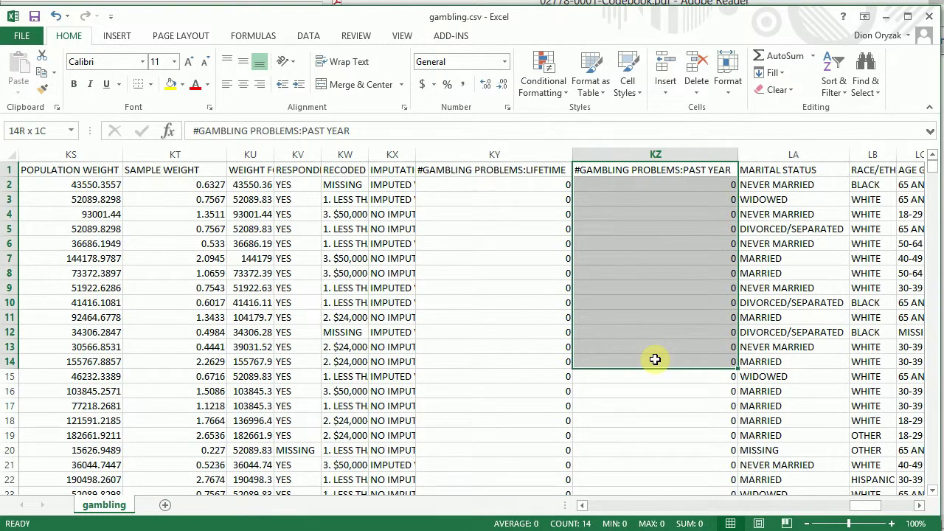
pyautogui.moveTo(480, 169); pyautogui.dragTo(479, 379)
pyautogui.moveTo(512, 204); pyautogui.dragTo(517, 173)
pyautogui.click(514, 255)
pyautogui.click(495, 155)
pyautogui.click(495, 171)
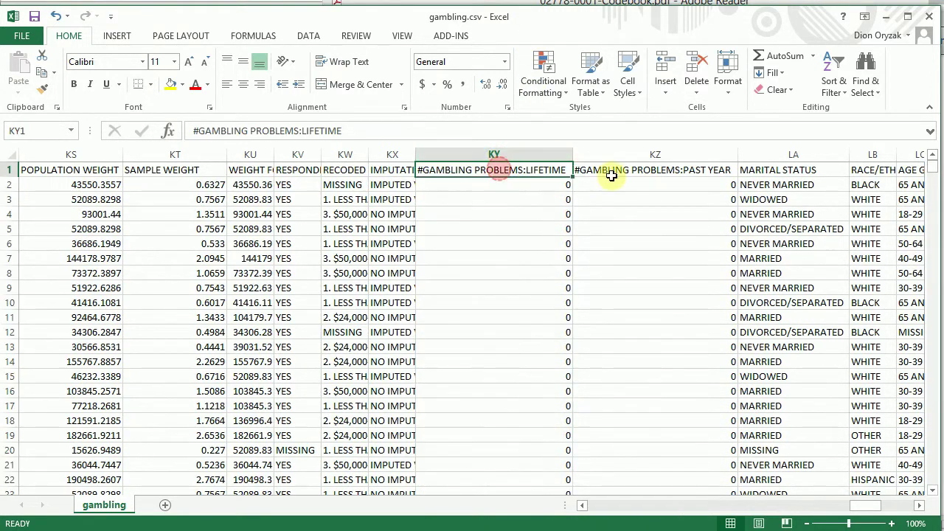
pyautogui.click(612, 176)
# Step: Inspect the two pivot tables beside the data that count past-year and lifetime gambling problems
pyautogui.click(881, 506)
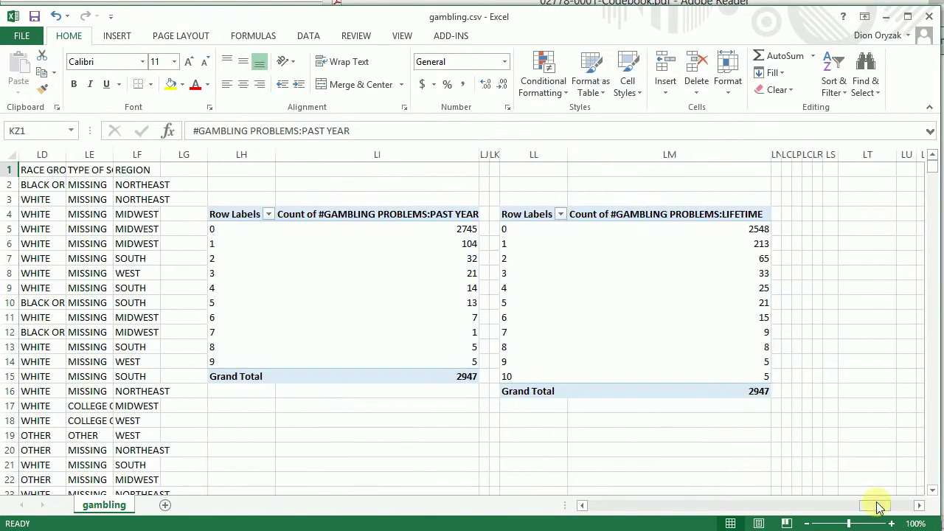
pyautogui.click(376, 303)
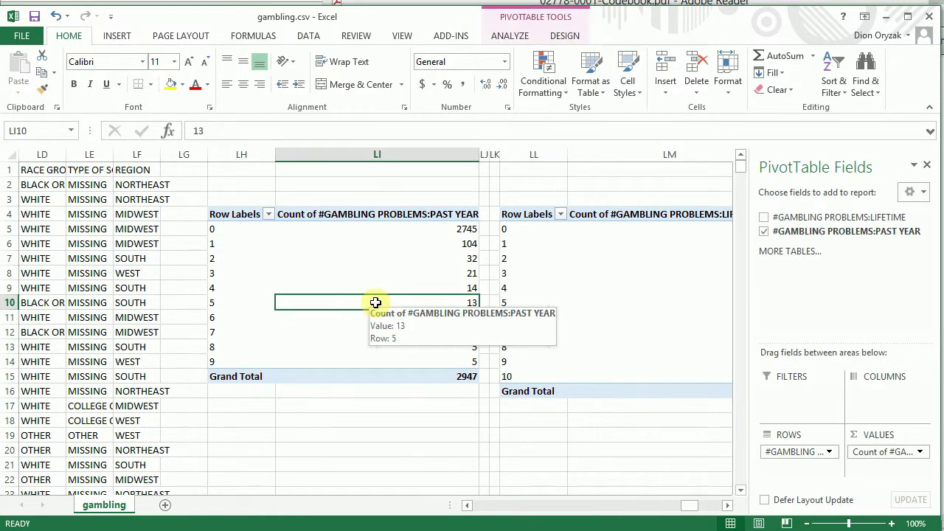
pyautogui.click(467, 244)
pyautogui.click(727, 506)
pyautogui.click(727, 506)
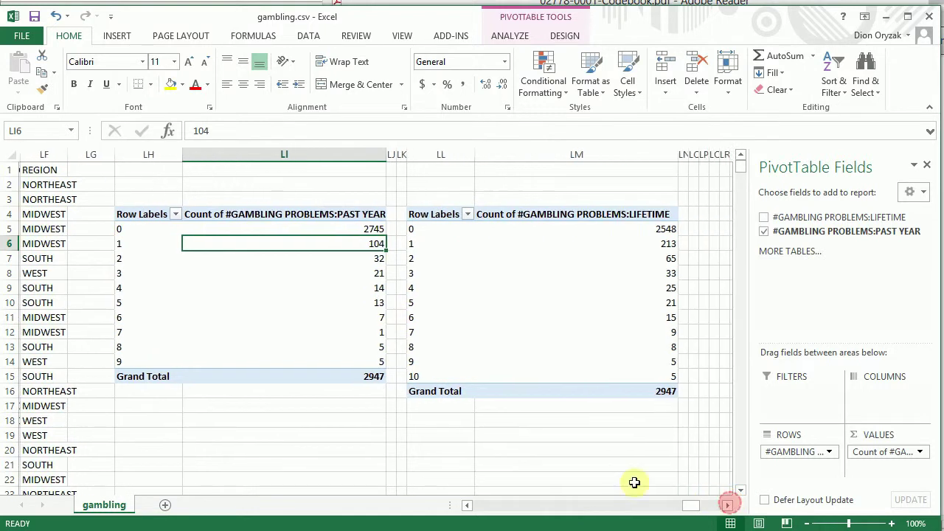
pyautogui.click(607, 468)
pyautogui.moveTo(615, 251)
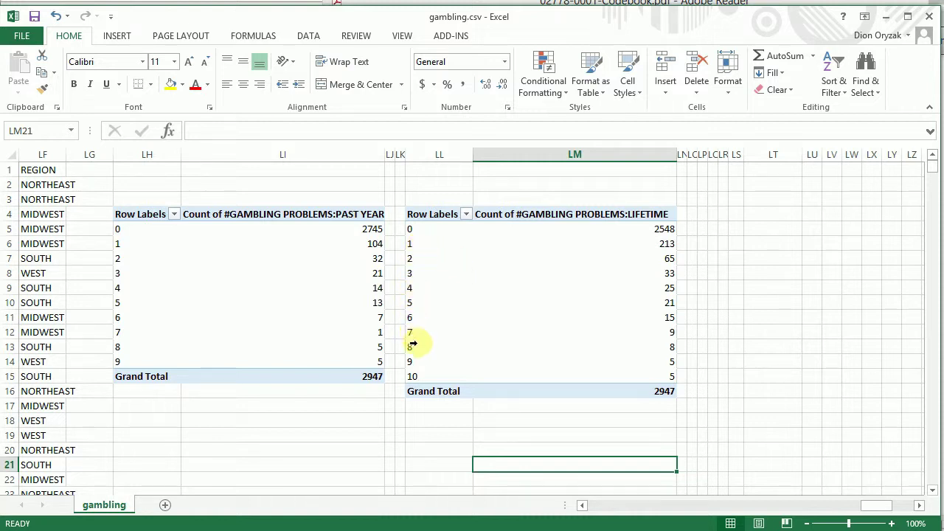
# Step: Compare the past-year and lifetime pivot table headings and review the past-year counts for each number of problems
pyautogui.click(216, 214)
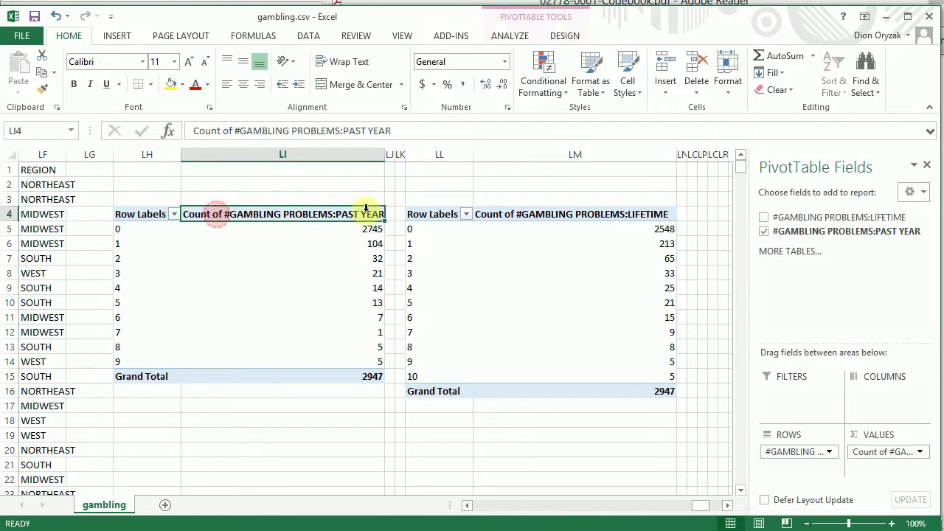
pyautogui.click(516, 216)
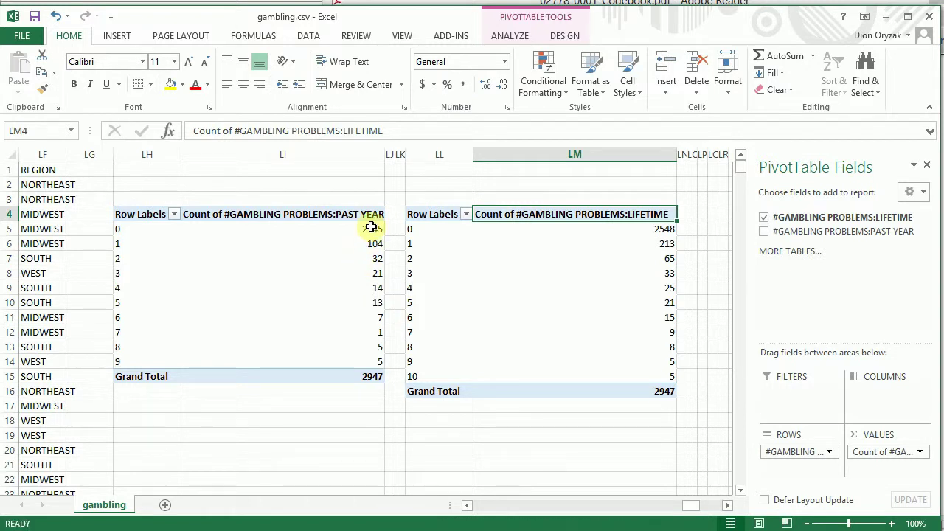
pyautogui.moveTo(371, 227)
pyautogui.moveTo(371, 228); pyautogui.dragTo(371, 351)
pyautogui.click(369, 315)
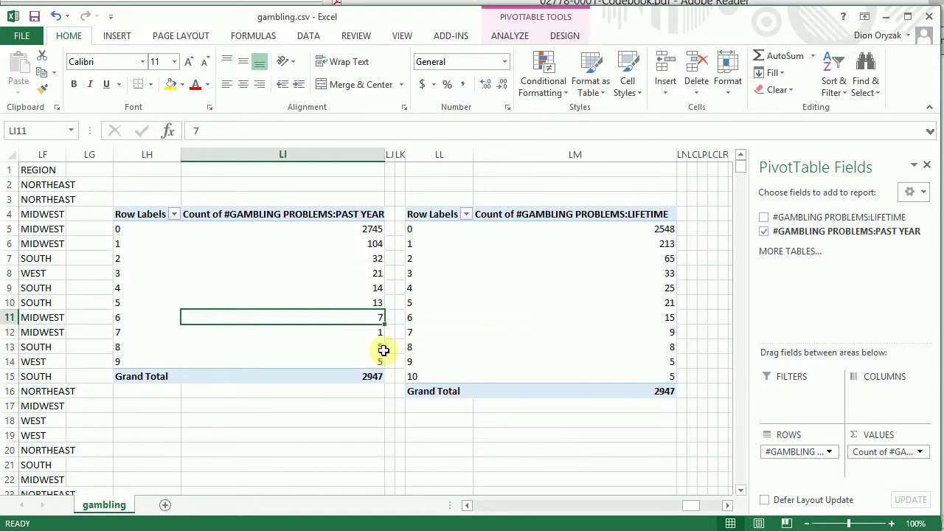
pyautogui.moveTo(378, 285)
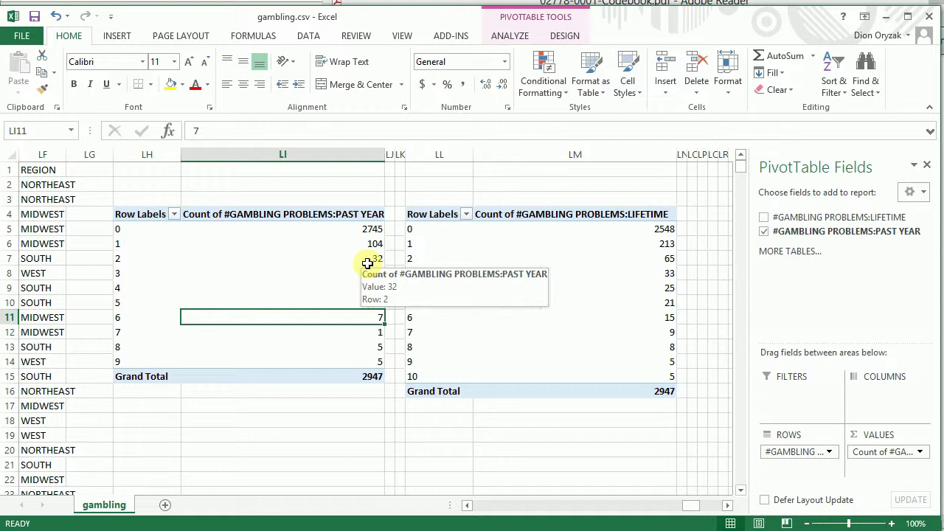
# Step: Return to the data and examine the values in the POPULATION WEIGHT and SAMPLE WEIGHT columns
pyautogui.click(91, 183)
pyautogui.moveTo(70, 223); pyautogui.dragTo(226, 266)
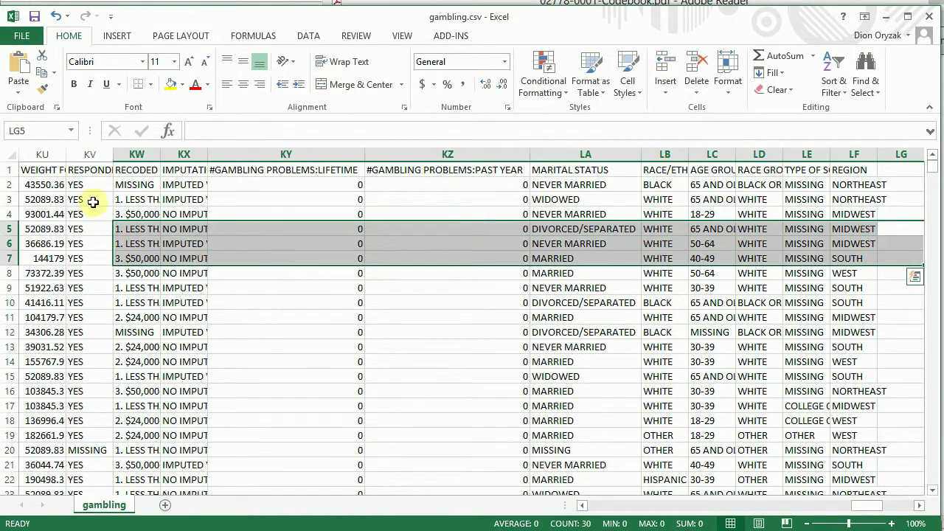
pyautogui.moveTo(93, 203); pyautogui.dragTo(152, 226)
pyautogui.click(155, 287)
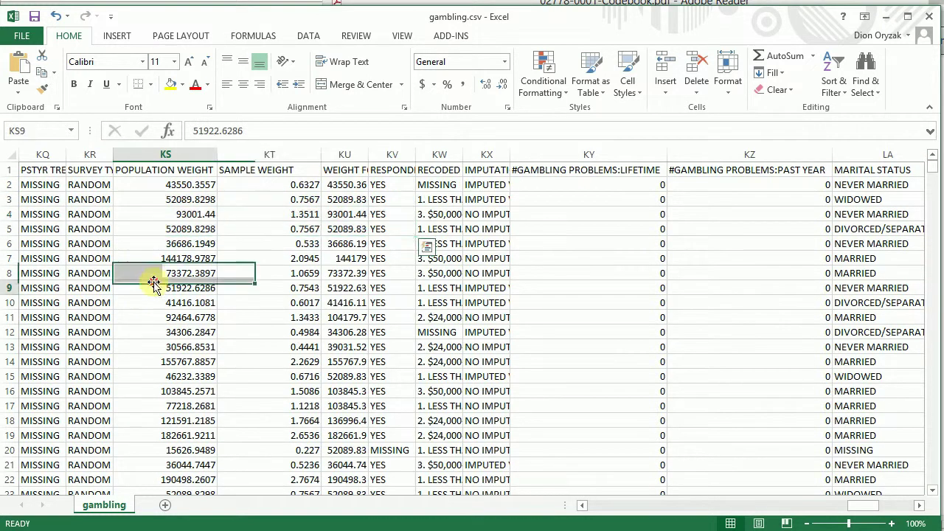
pyautogui.click(166, 172)
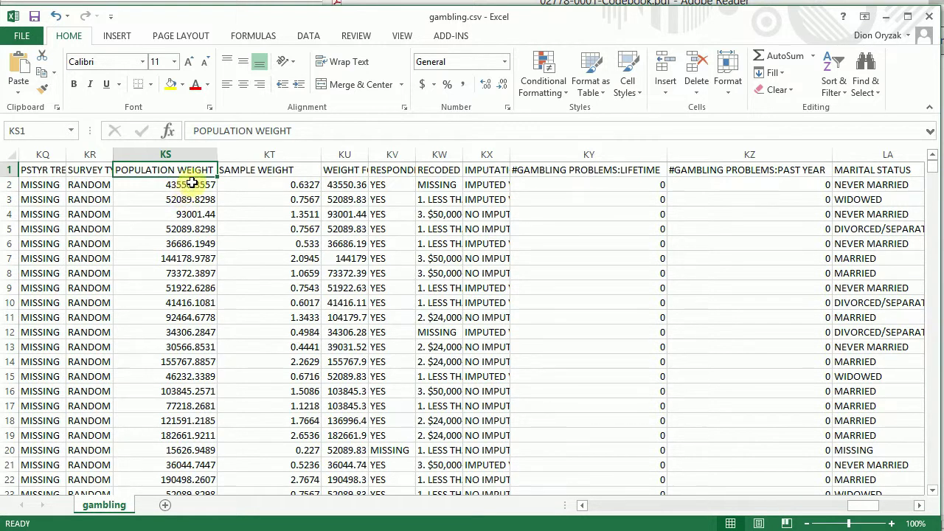
pyautogui.click(193, 184)
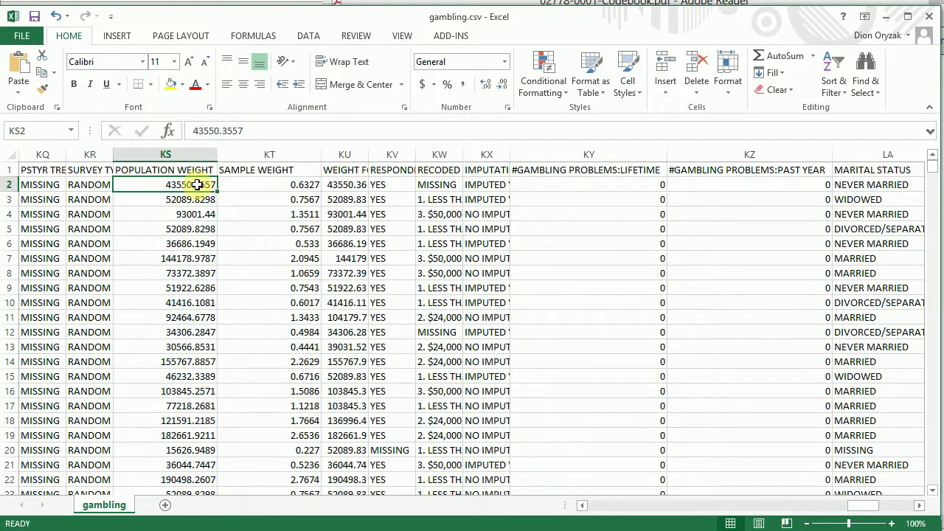
pyautogui.click(175, 200)
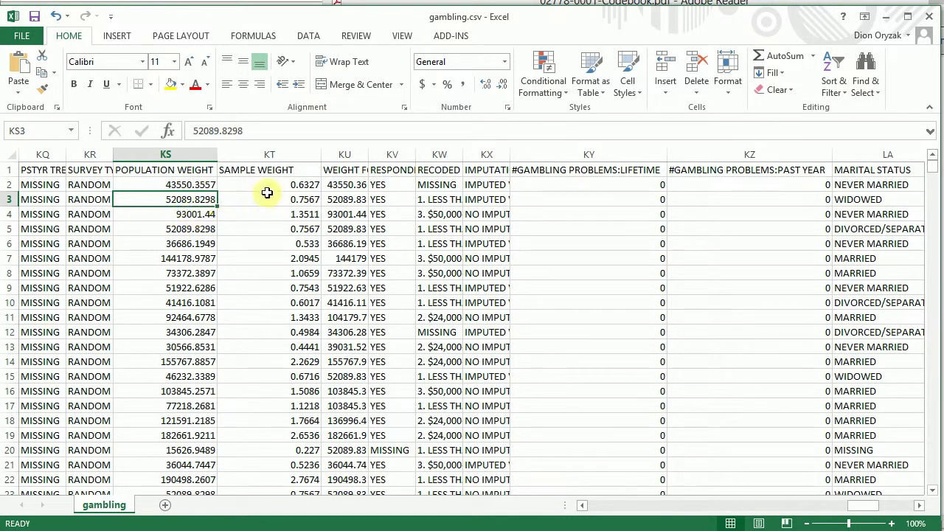
pyautogui.moveTo(270, 185); pyautogui.dragTo(267, 346)
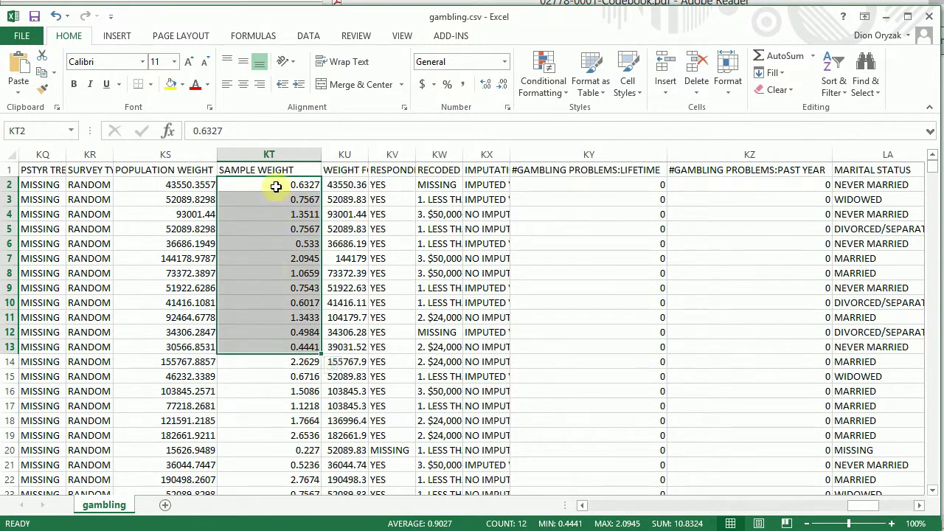
# Step: Select the SAMPLE WEIGHT values from row 2 down to row 22 and examine them together with the column heading
pyautogui.moveTo(274, 185); pyautogui.dragTo(262, 484)
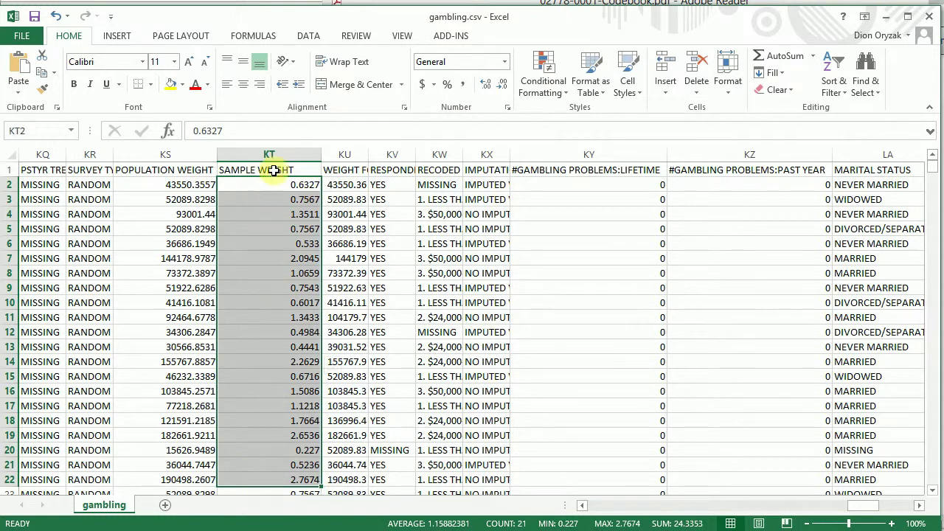
pyautogui.moveTo(273, 170); pyautogui.dragTo(285, 432)
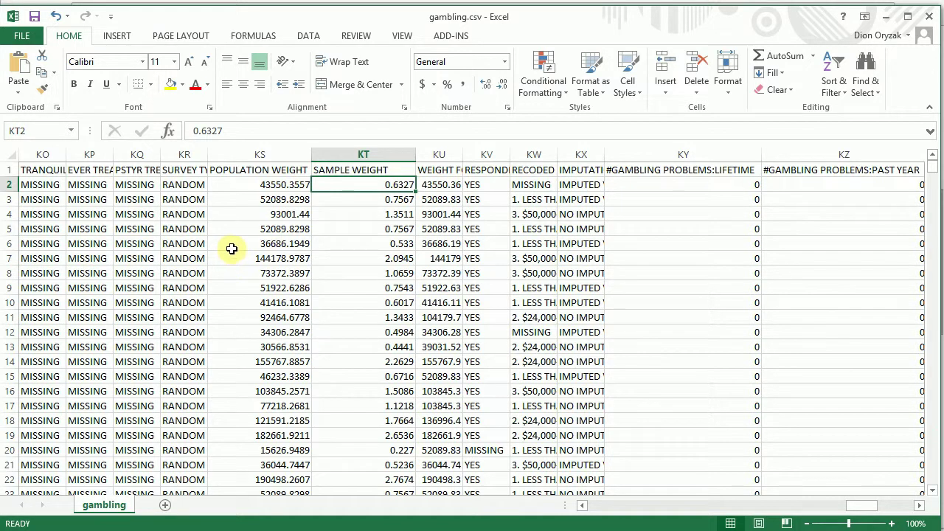
# Step: Review the file types offered for saving the workbook in the Gambling folder, and return to the sheet without saving
pyautogui.click(24, 37)
pyautogui.click(30, 181)
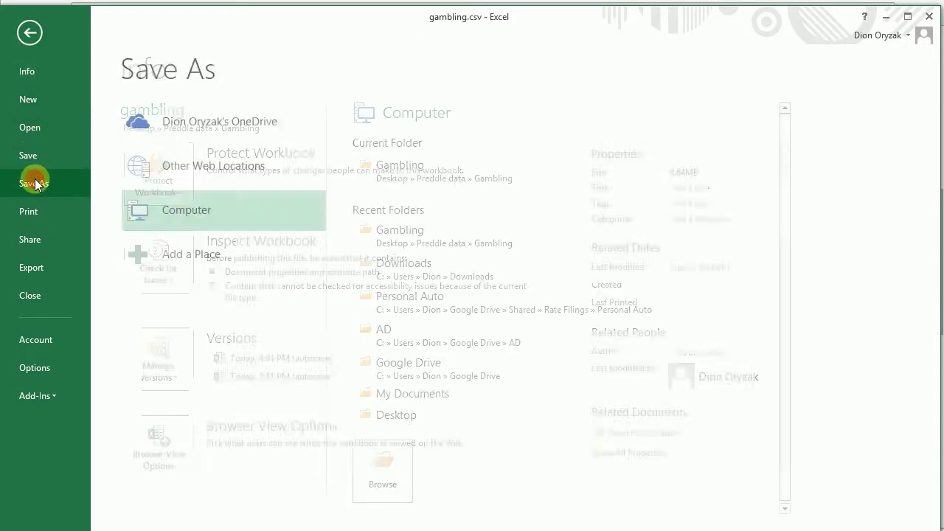
pyautogui.click(385, 164)
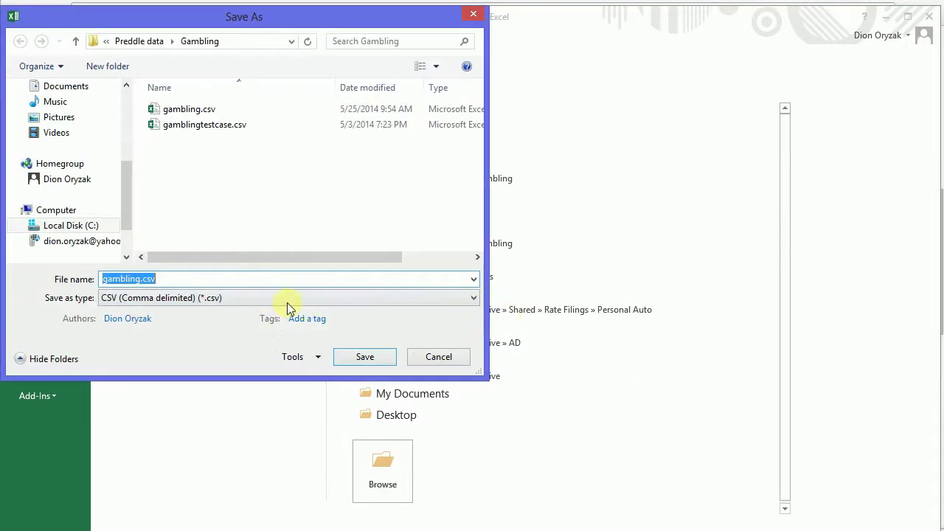
pyautogui.click(277, 297)
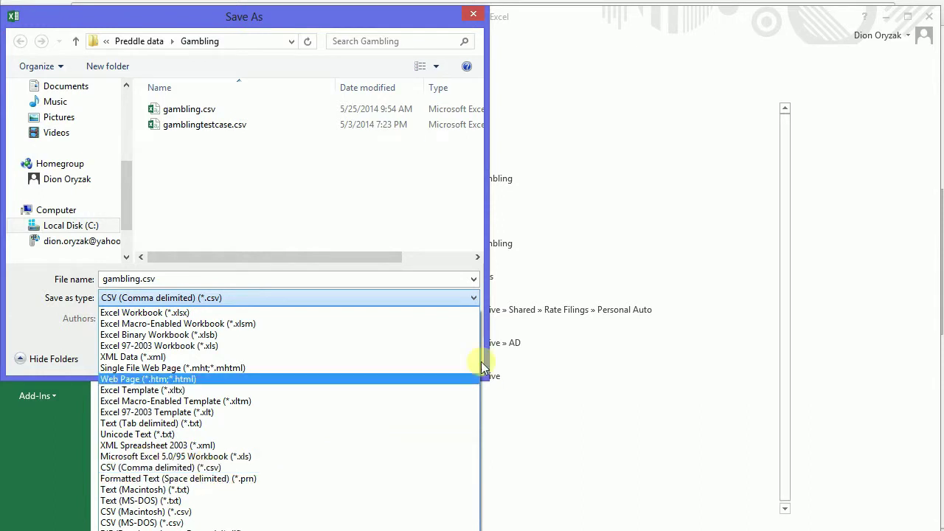
pyautogui.click(403, 203)
pyautogui.click(436, 356)
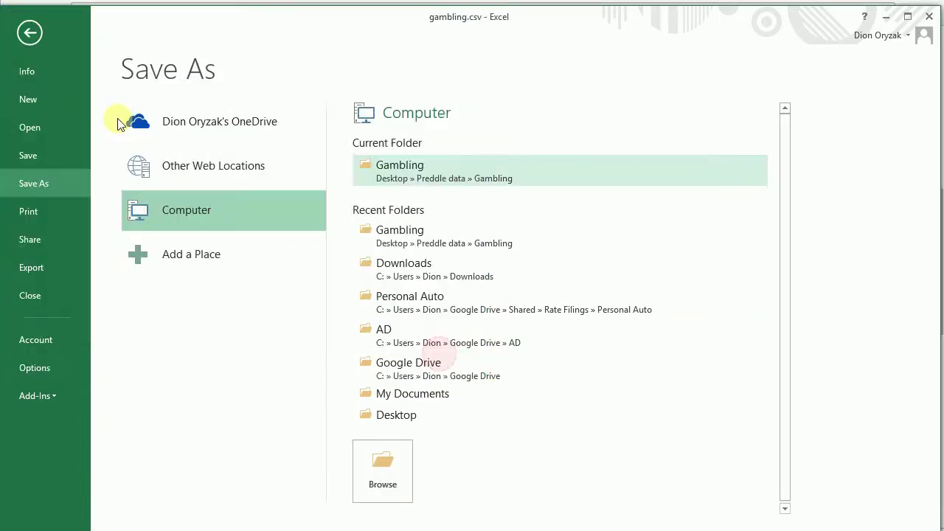
pyautogui.click(30, 26)
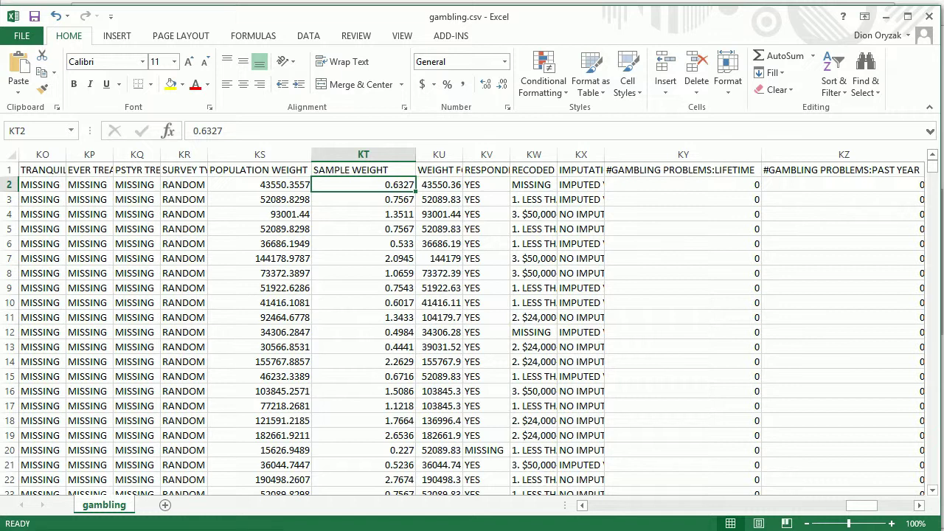
# Step: Switch to File Explorer and view the contents of the compressed gambling.zip in the Gambling folder
pyautogui.hotkey('alt', 'Tab')
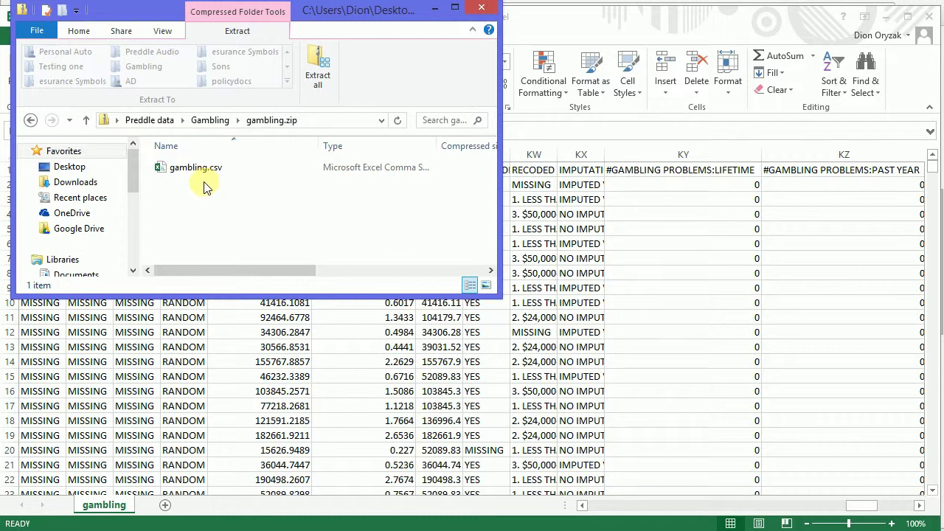
pyautogui.click(287, 121)
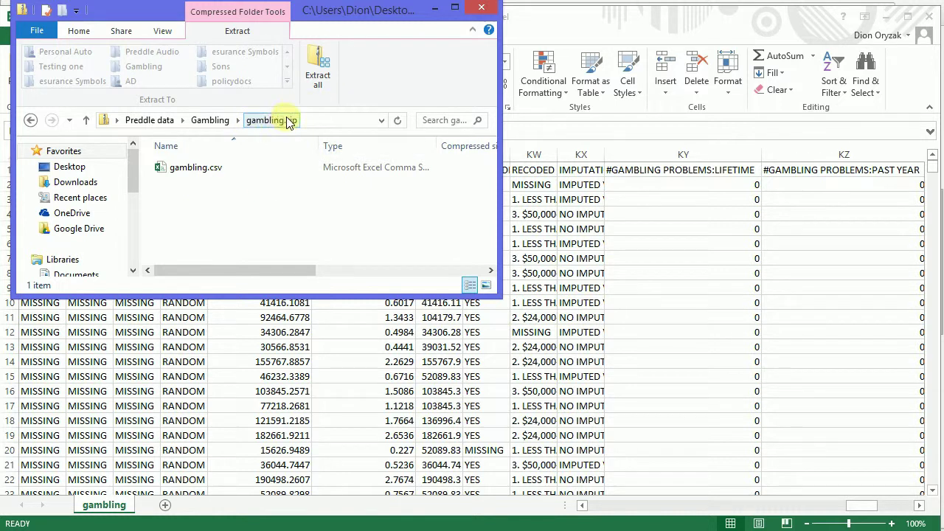